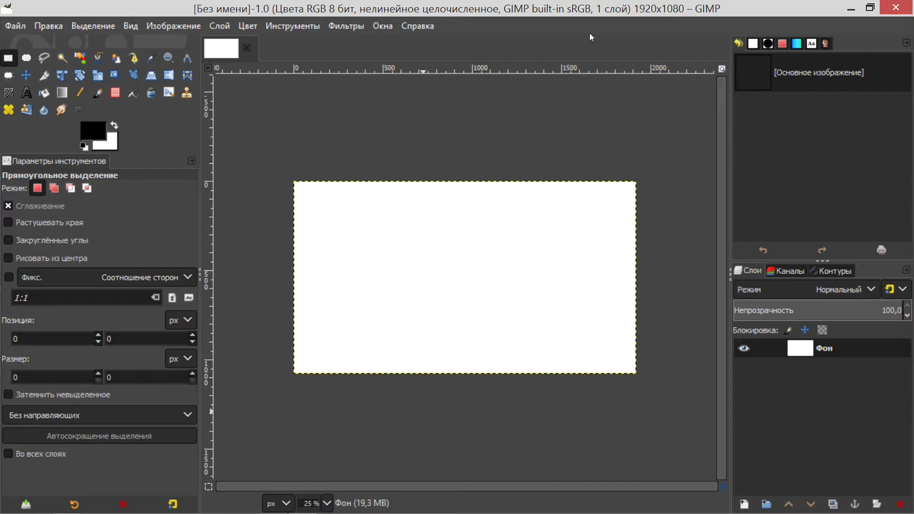
Step: Activate the Handle Transform tool, leaving Cubic interpolation and clipping with margins
click(302, 25)
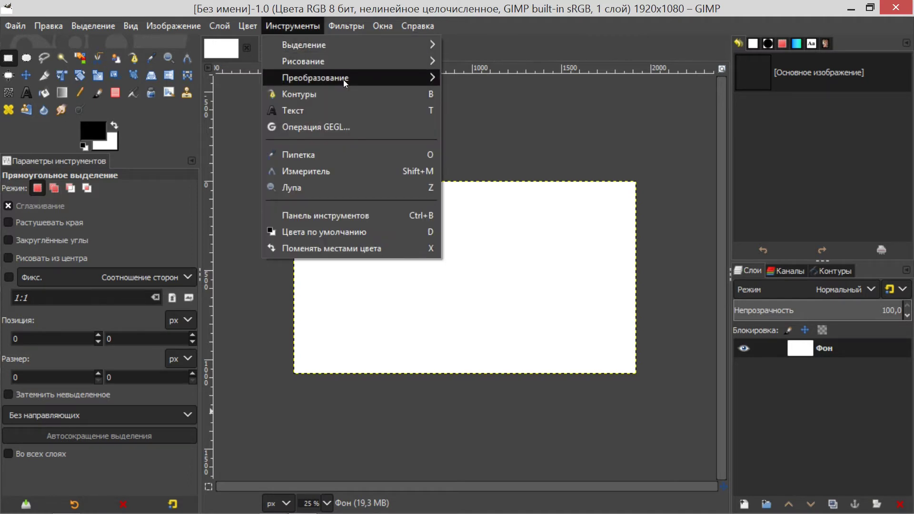
mouse_move(315, 77)
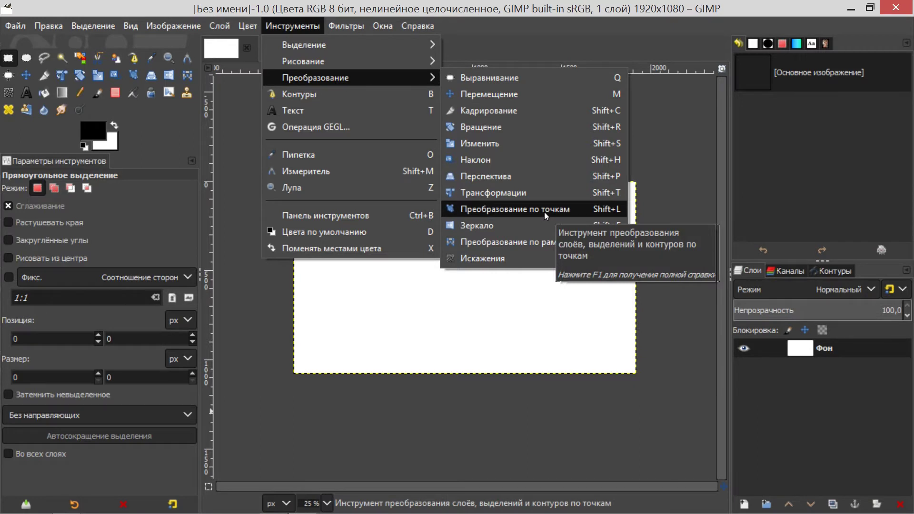
click(679, 204)
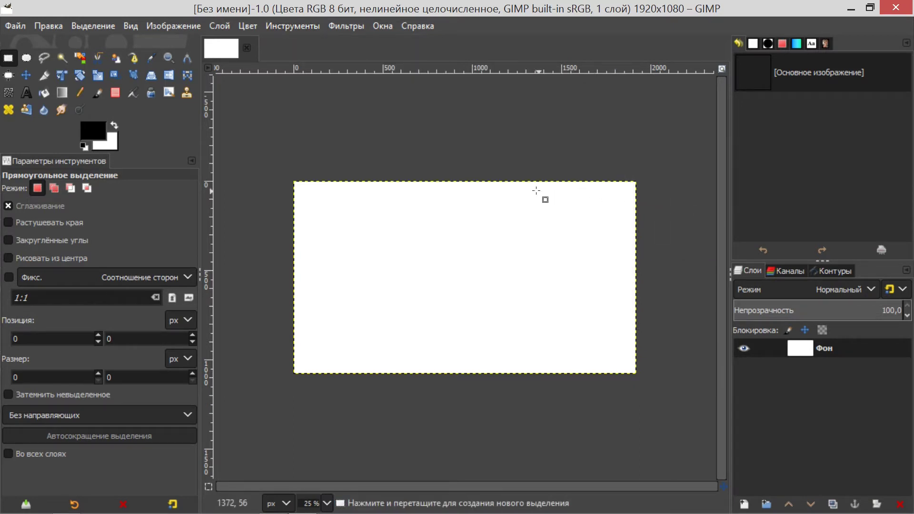
click(135, 79)
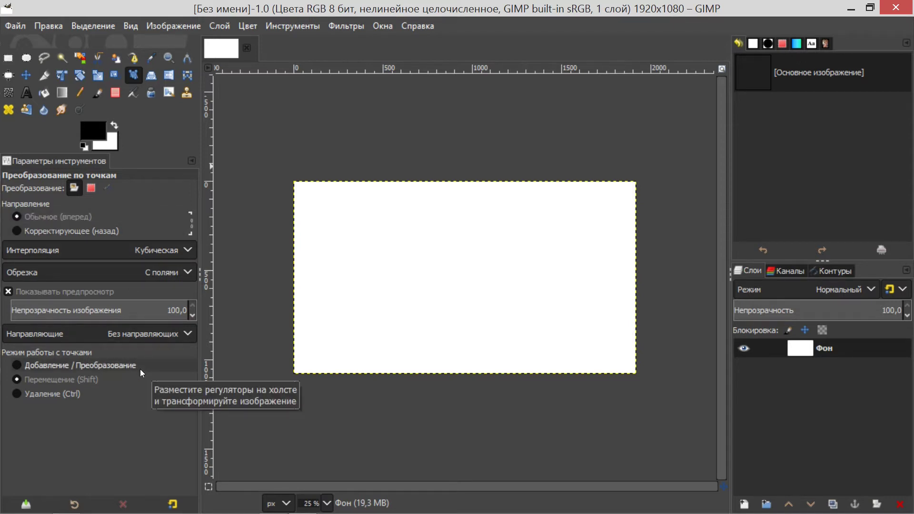
Step: Reset the Handle Transform tool options to their default values
click(172, 503)
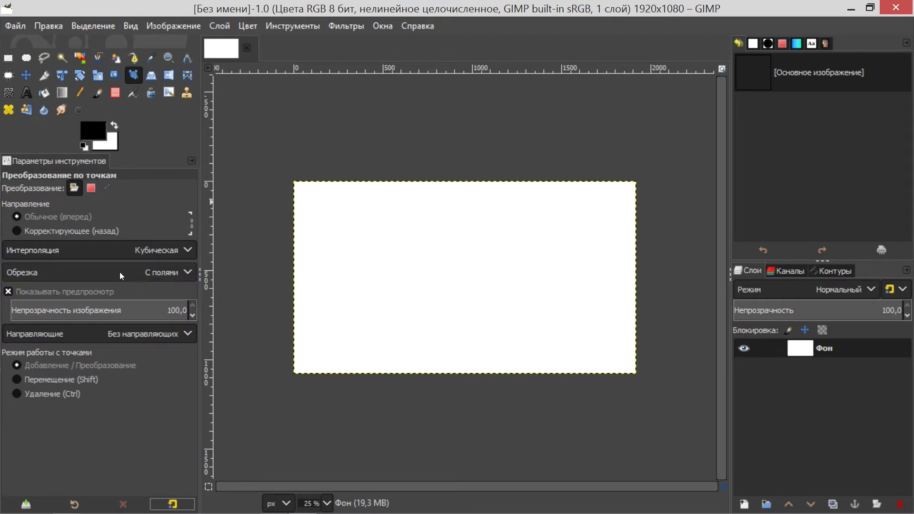
click(119, 272)
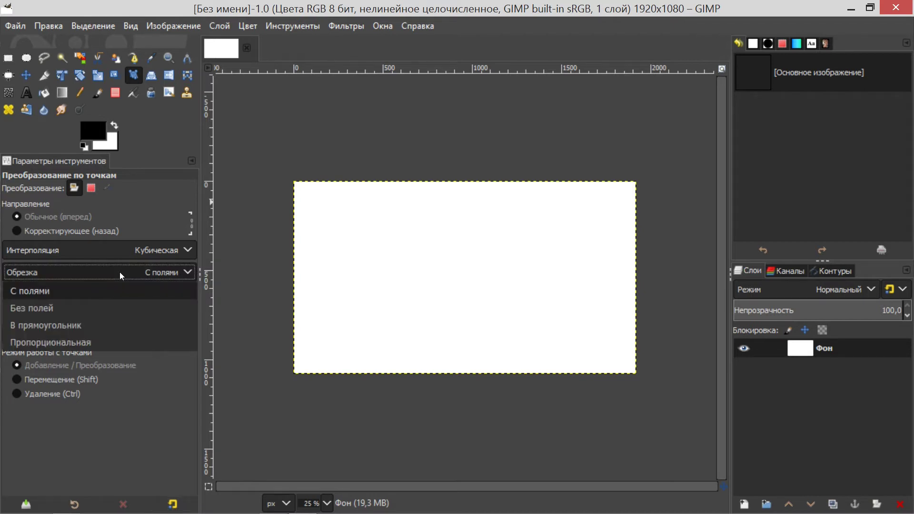
click(119, 272)
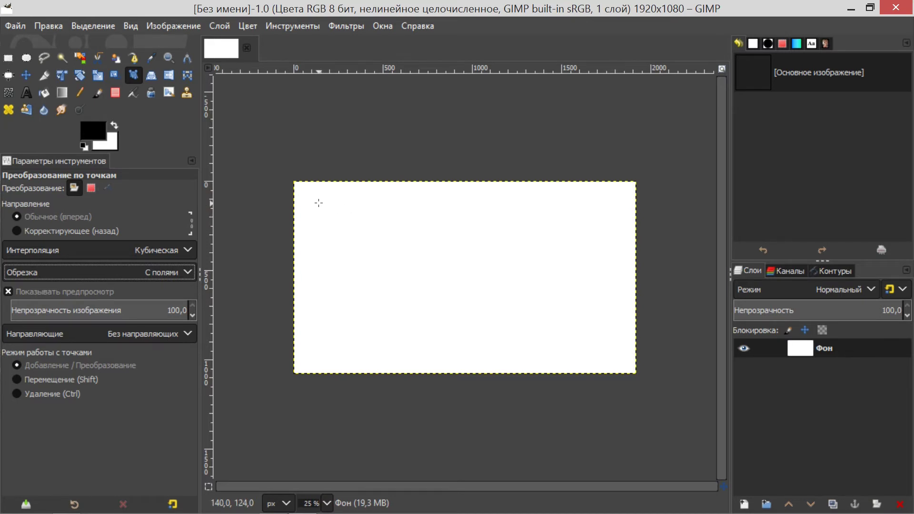
Step: Place a first handle near the layer's top-left and drag it to offset the layer by 24, 20
click(319, 203)
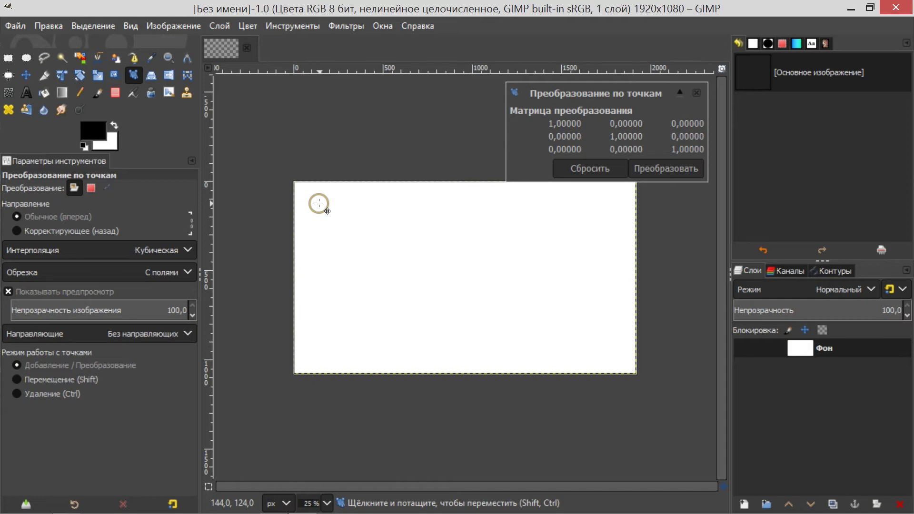
mouse_move(319, 203)
mouse_down()
mouse_move(333, 228)
mouse_move(332, 206)
mouse_move(332, 233)
mouse_move(322, 219)
mouse_move(330, 234)
mouse_move(324, 210)
mouse_up()
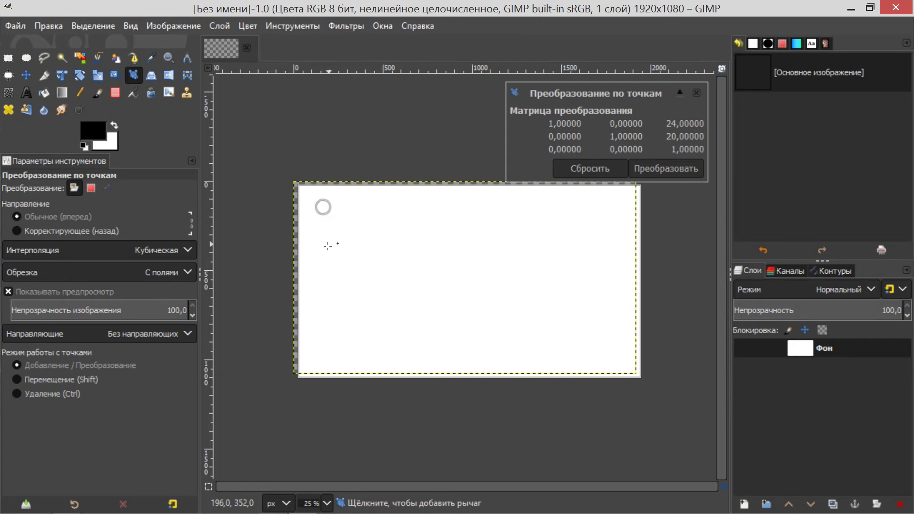
Step: Add a bottom-left handle and drag both handles to rotate and shrink the layer to scale 0,96511
click(325, 350)
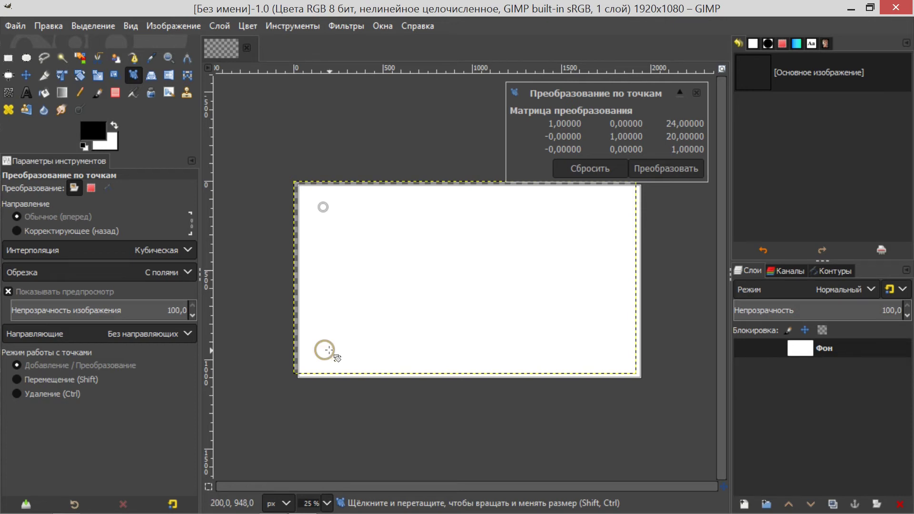
mouse_move(328, 350)
mouse_down()
mouse_move(318, 347)
mouse_move(326, 343)
mouse_move(333, 380)
mouse_move(340, 336)
mouse_move(286, 309)
mouse_move(323, 344)
mouse_up()
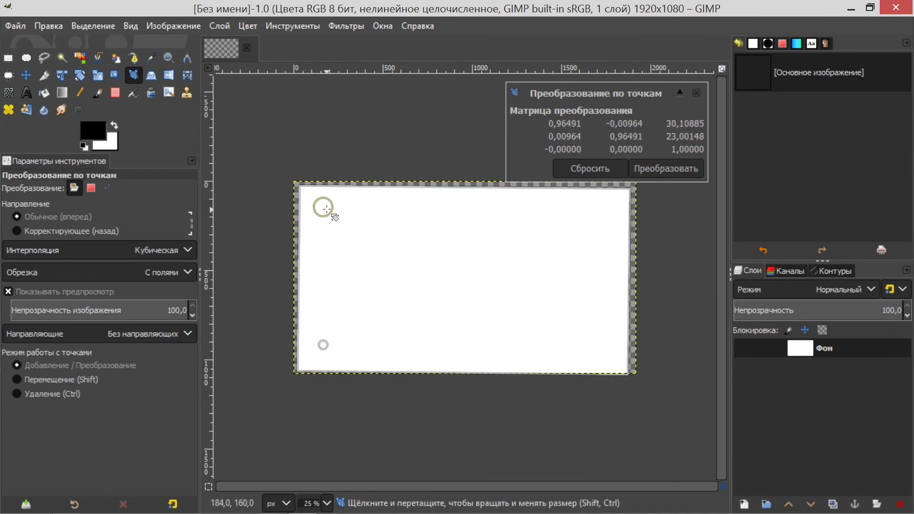
mouse_move(326, 207)
mouse_down()
mouse_move(363, 224)
mouse_move(320, 212)
mouse_move(369, 238)
mouse_move(320, 206)
mouse_up()
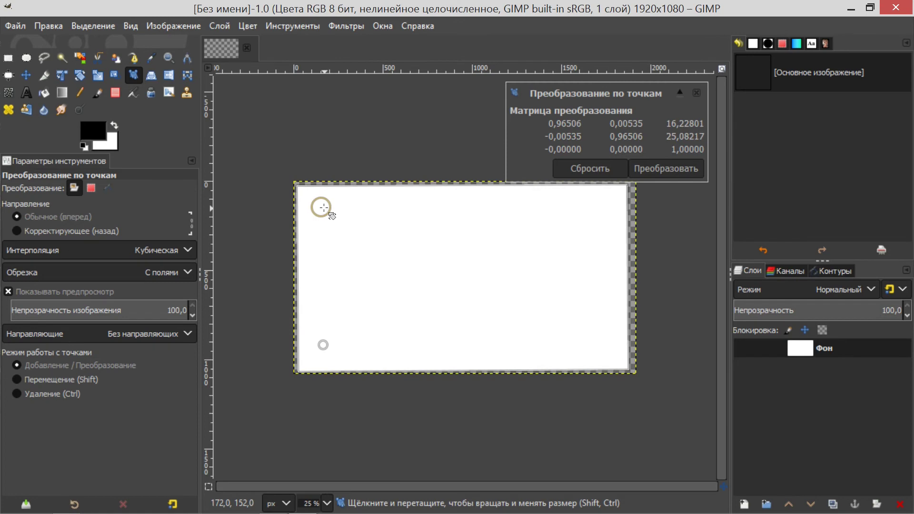
Step: Add a top-right handle, shear the layer to vertical scale 0,92000, and add a bottom-right handle
click(572, 208)
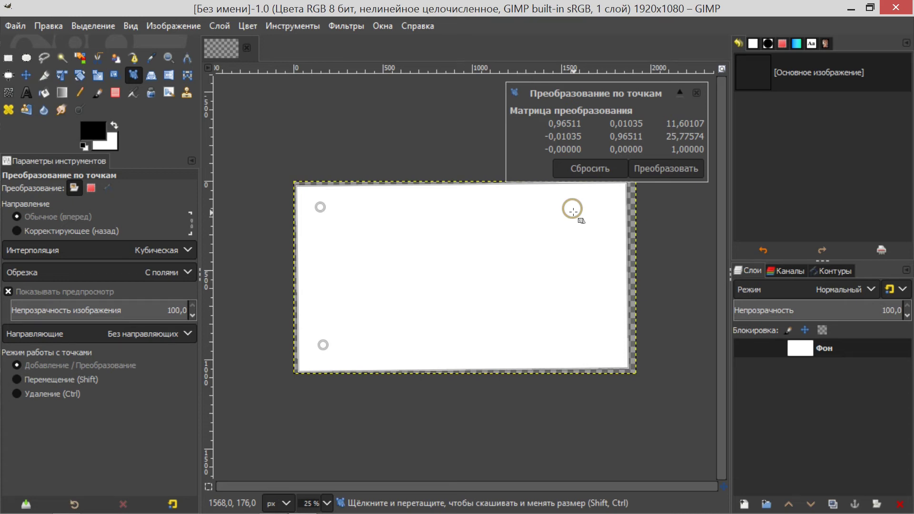
mouse_move(572, 211)
mouse_down()
mouse_move(556, 173)
mouse_move(575, 210)
mouse_up()
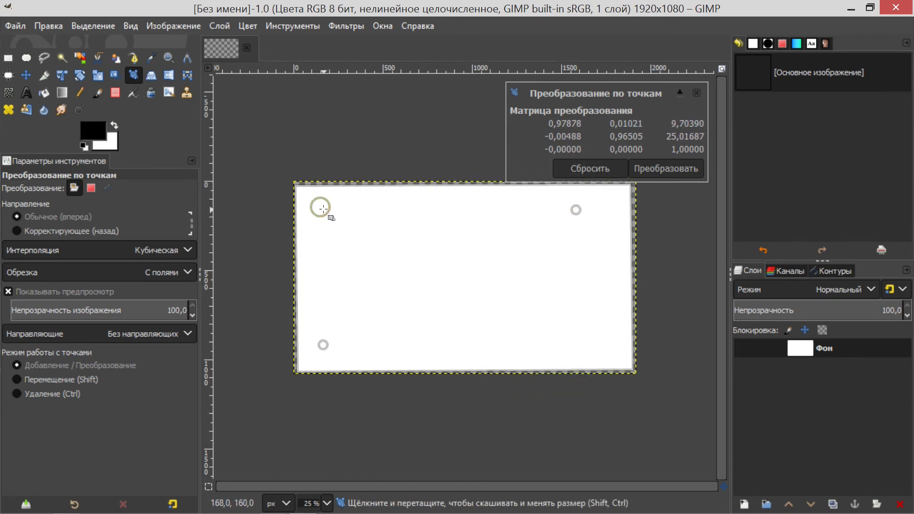
drag(323, 209, 320, 206)
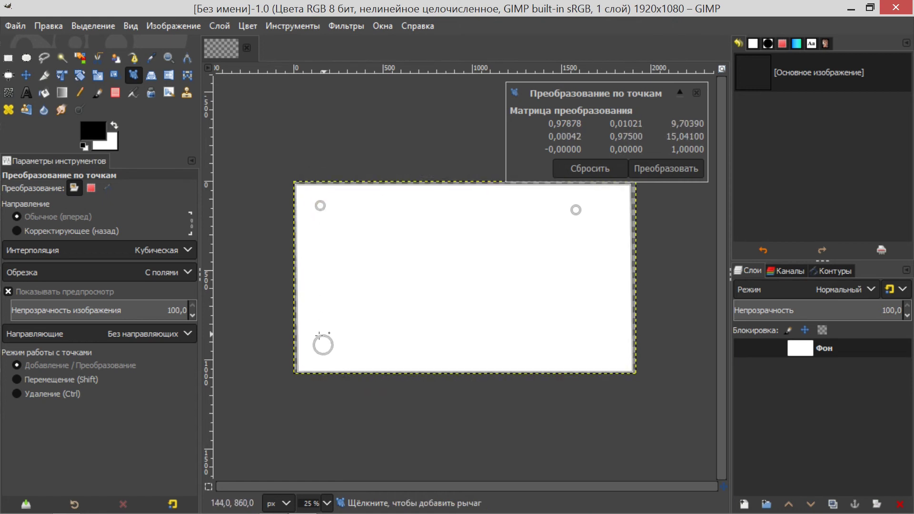
drag(320, 335, 320, 327)
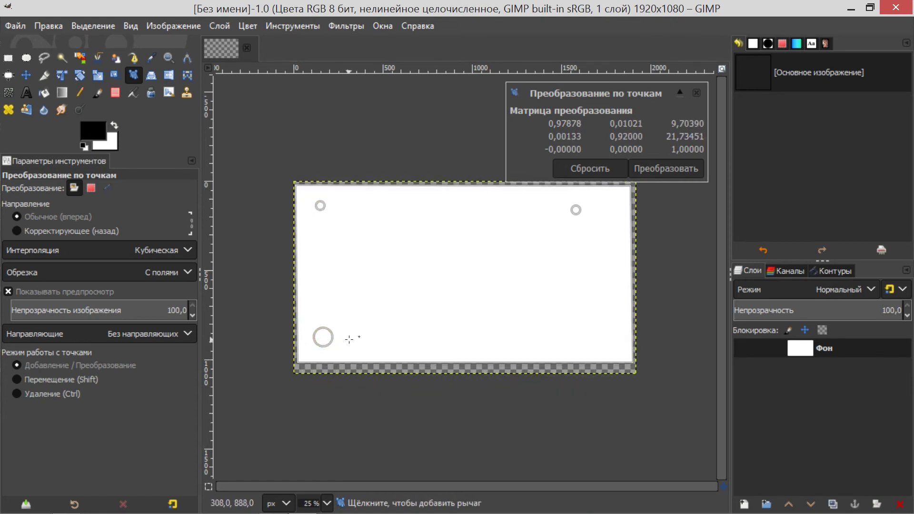
click(580, 334)
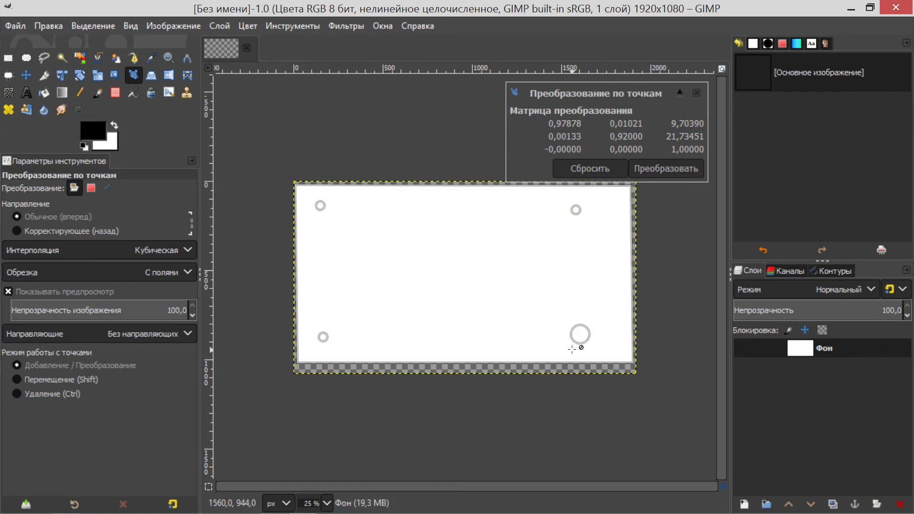
Step: Pull the bottom-right, top-right and top-left handles inward for a 1,12625 by 0,86196 perspective warp
drag(572, 349, 569, 342)
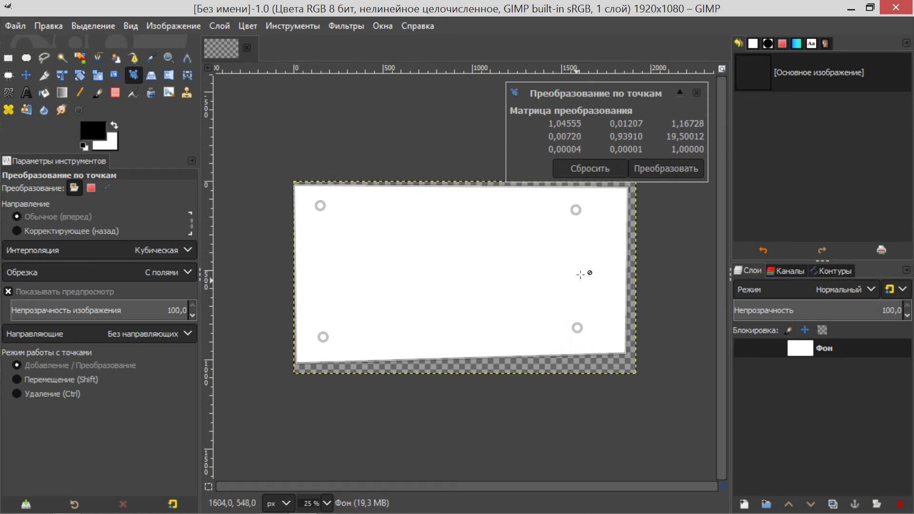
drag(575, 209, 572, 225)
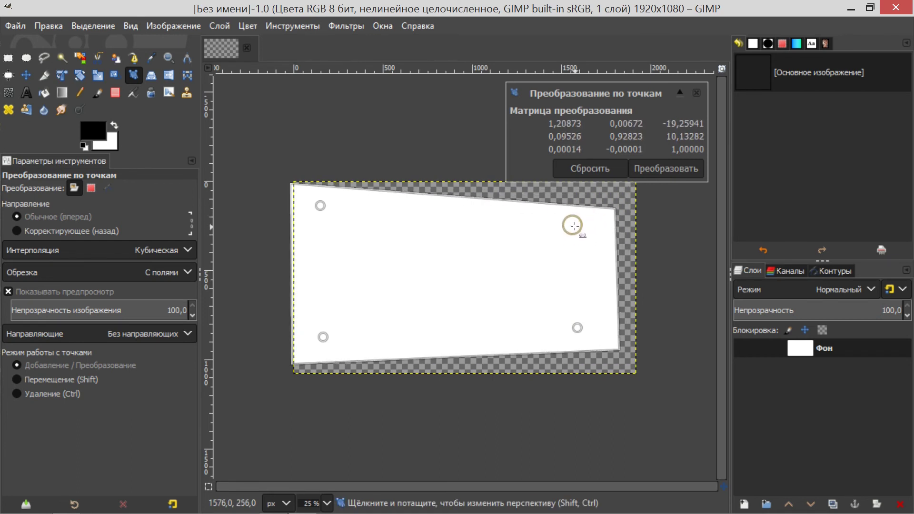
drag(320, 205, 326, 210)
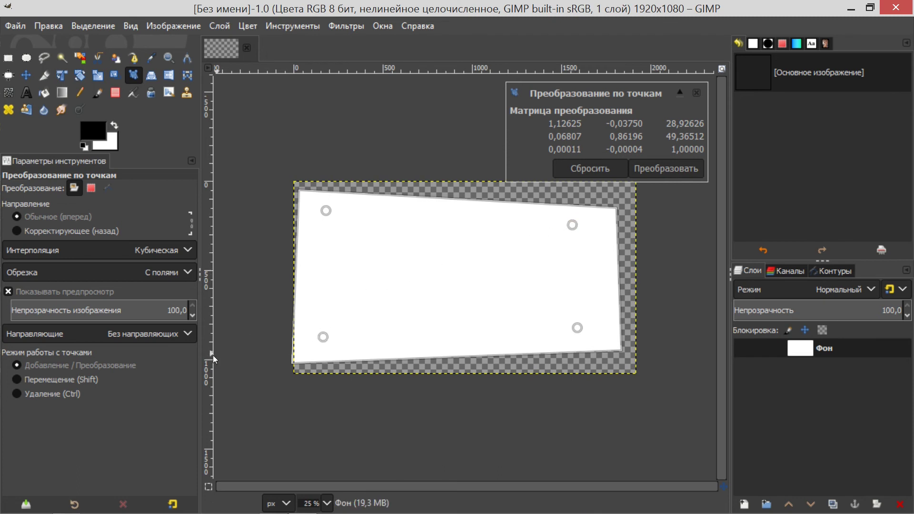
Step: In Move mode, reposition the top-right, bottom-right and bottom-left handles toward the layer centre
click(62, 379)
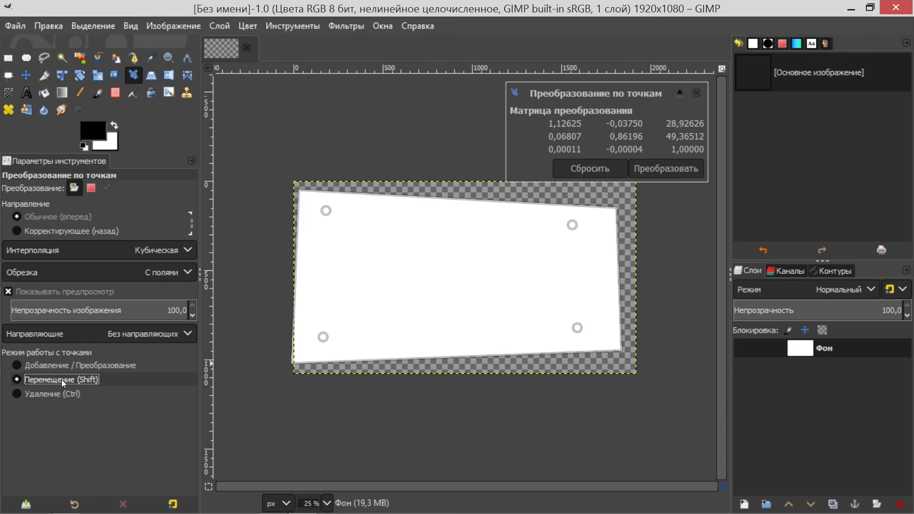
drag(572, 225, 497, 256)
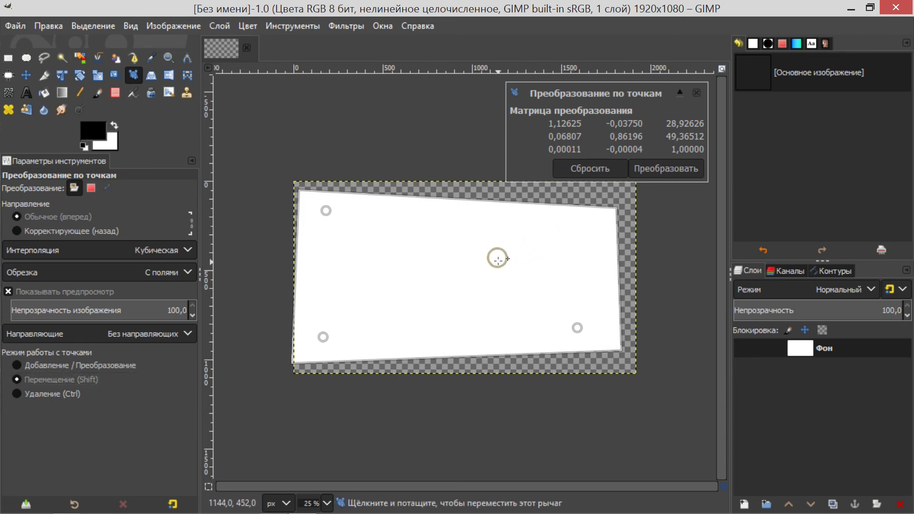
drag(577, 328, 547, 307)
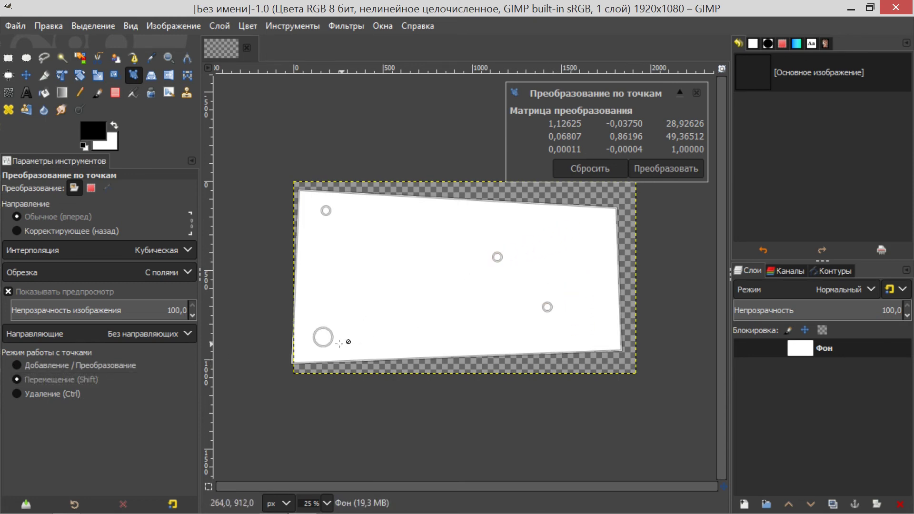
drag(323, 337, 357, 323)
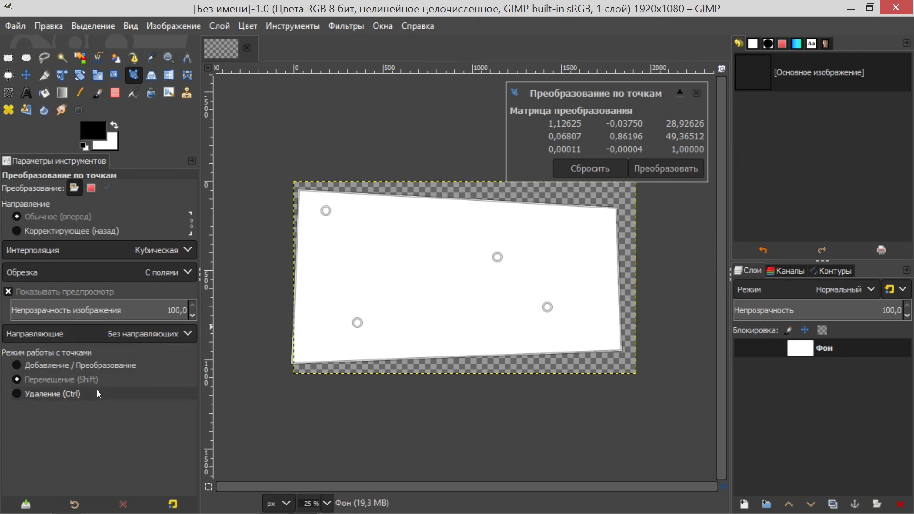
Step: In Remove mode, delete the three repositioned handles, keeping only the top-left one
click(80, 395)
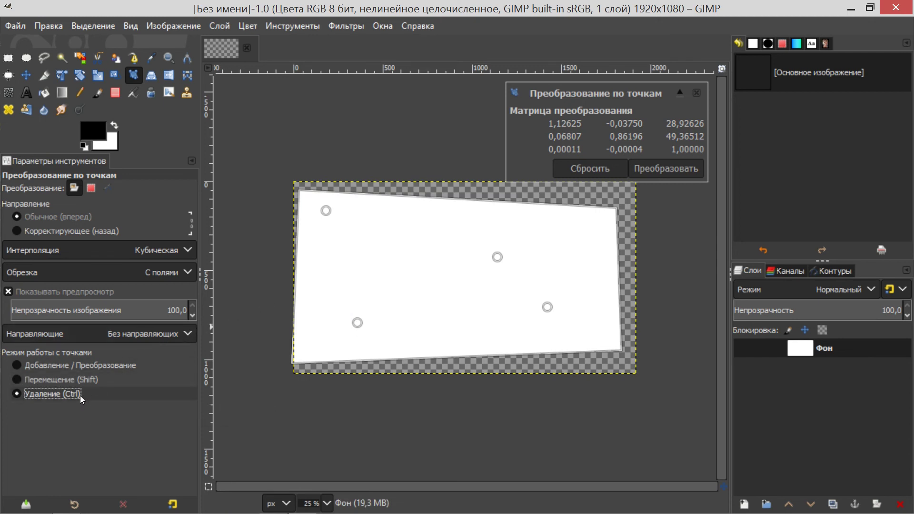
click(360, 320)
click(500, 256)
click(551, 305)
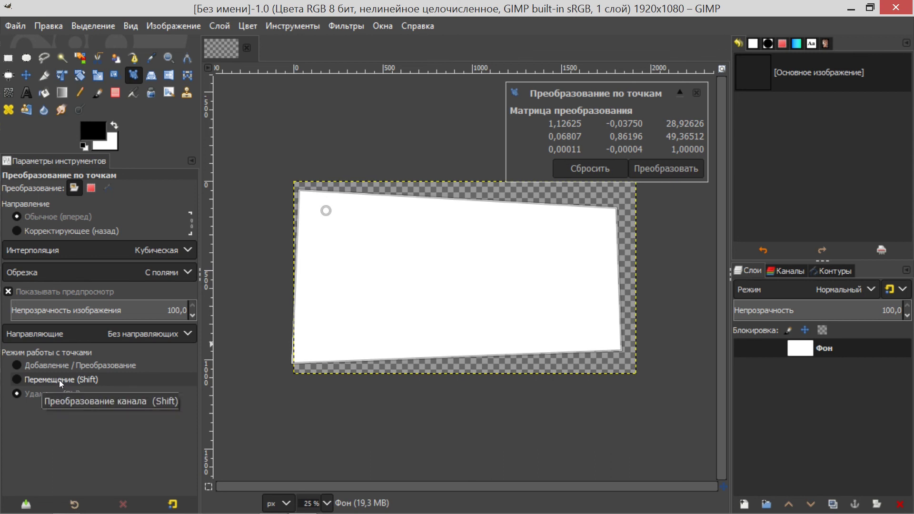
Step: Move the last handle to the layer's centre, then add three new handles around it
click(35, 381)
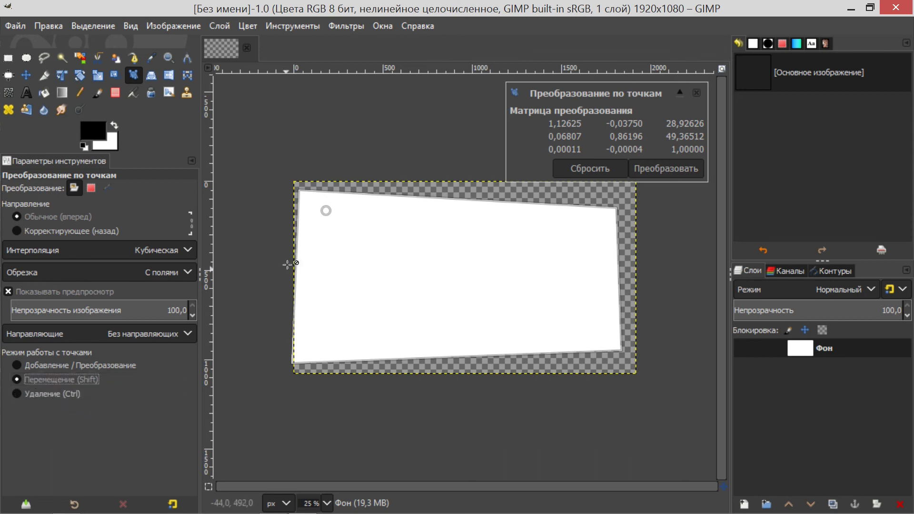
drag(326, 213, 438, 280)
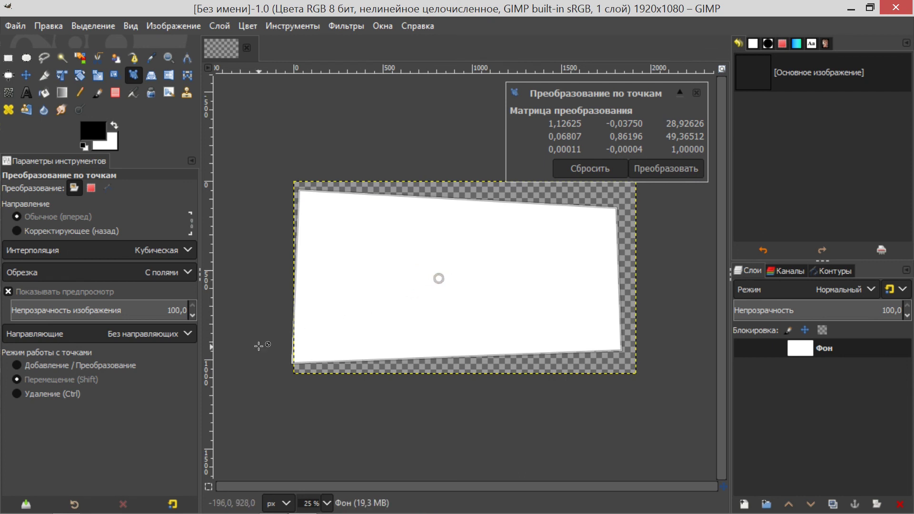
click(44, 364)
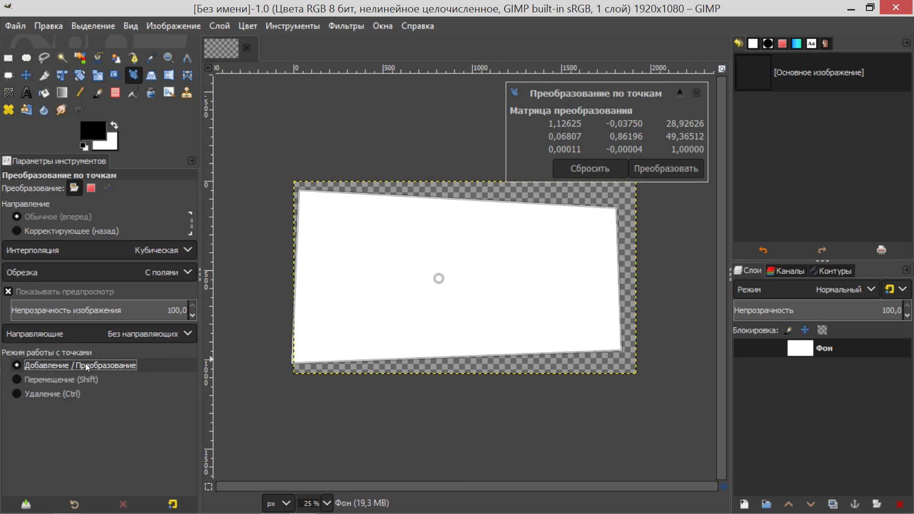
click(393, 238)
click(534, 235)
click(509, 306)
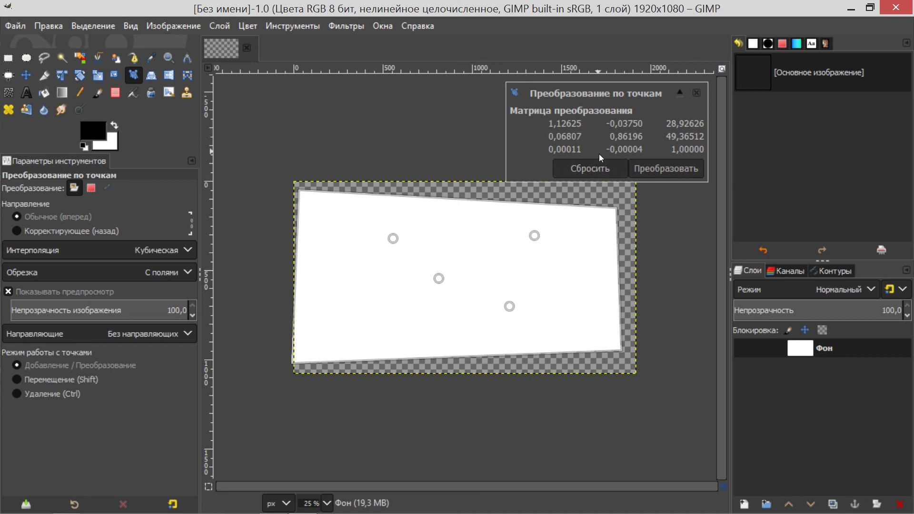
Step: Reset the handle transform, returning the layer to its original rectangle with an identity matrix
click(602, 170)
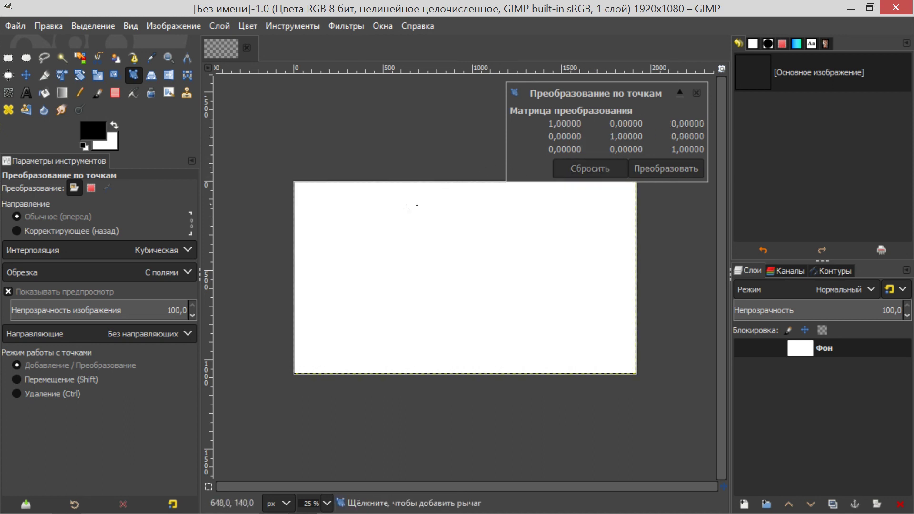